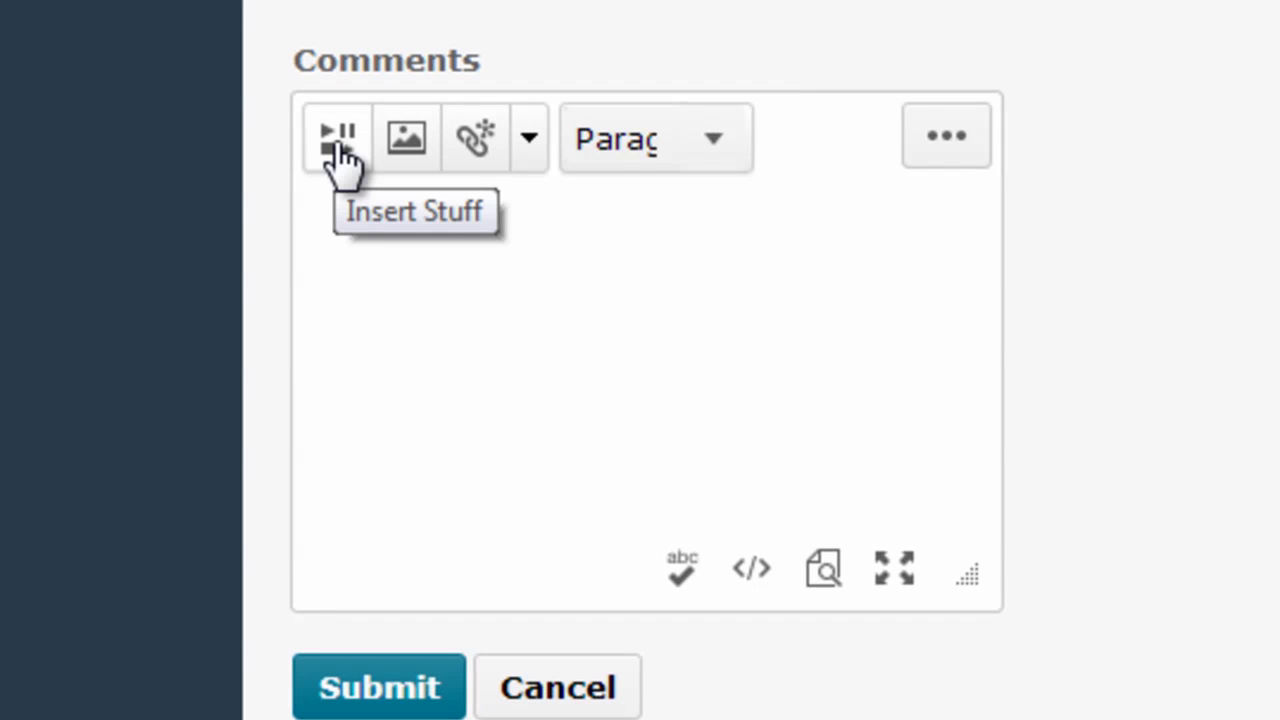
Step: Open the Video Note recorder from Insert Stuff in Comments and allow camera access
{"action": "left_click", "coordinate": [337, 152]}
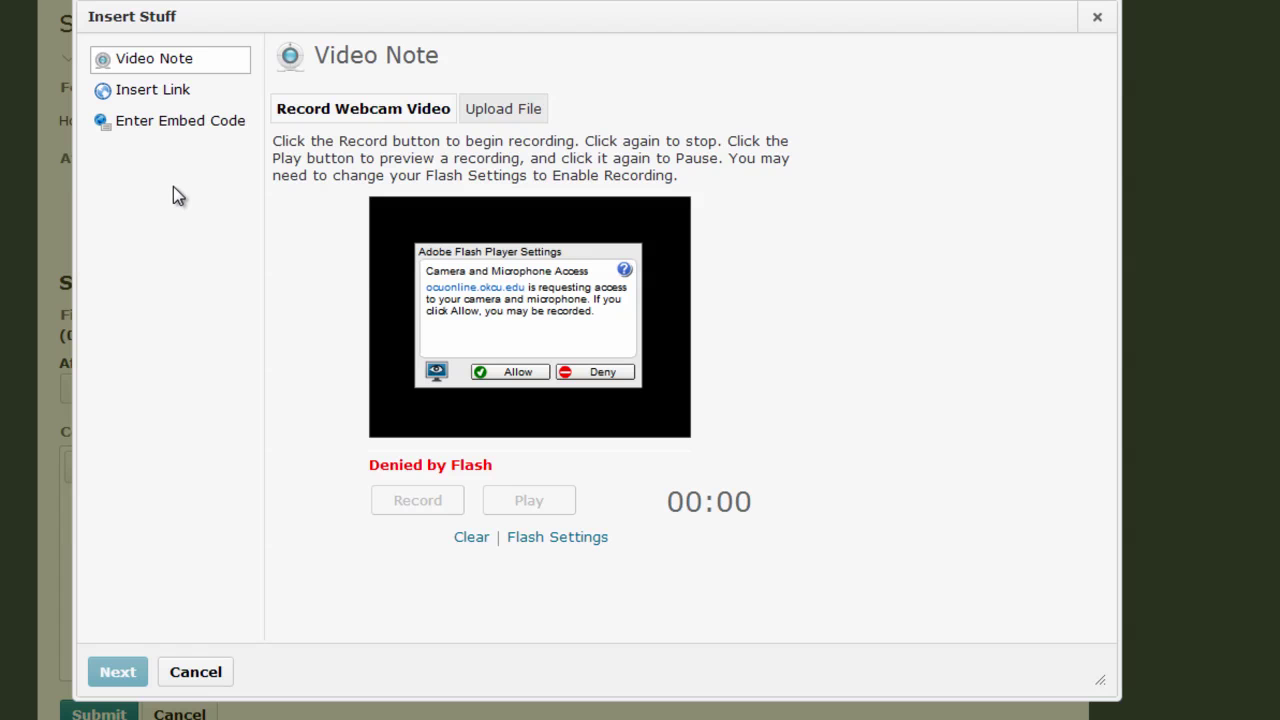
{"action": "left_click", "coordinate": [514, 378]}
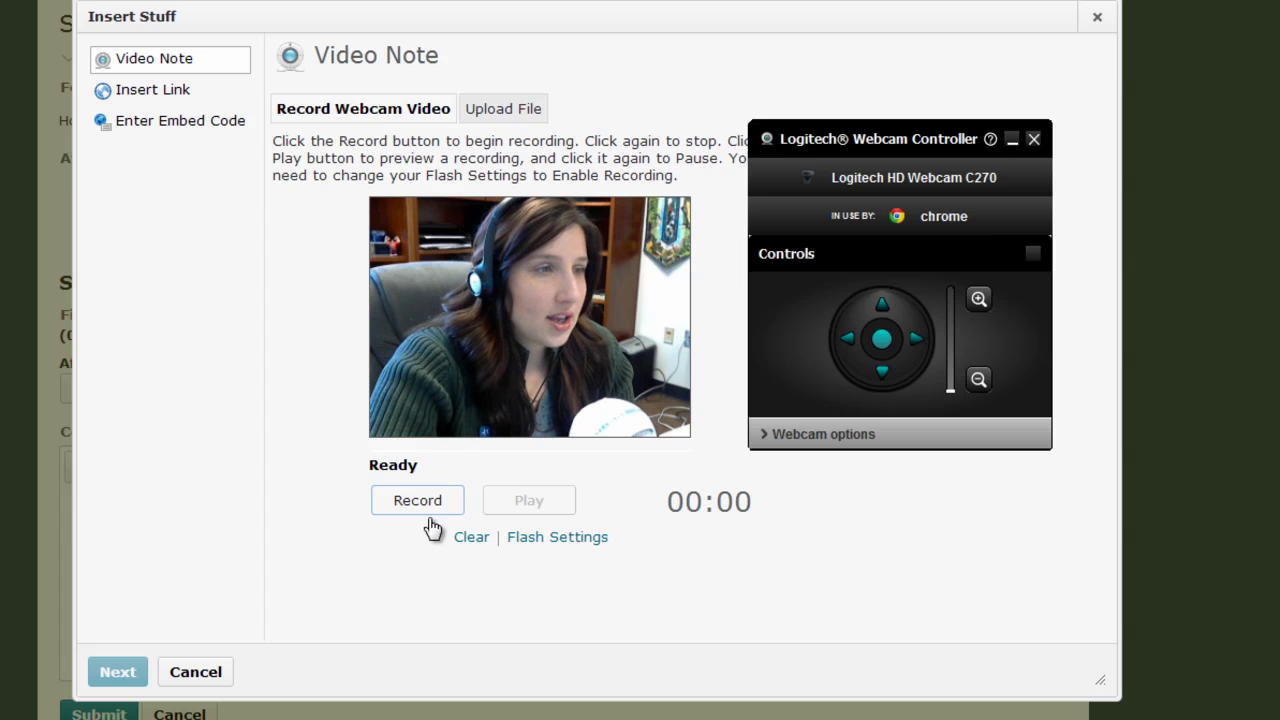
Step: Select the Blue Snowball microphone in the Flash settings
{"action": "left_click", "coordinate": [1034, 139]}
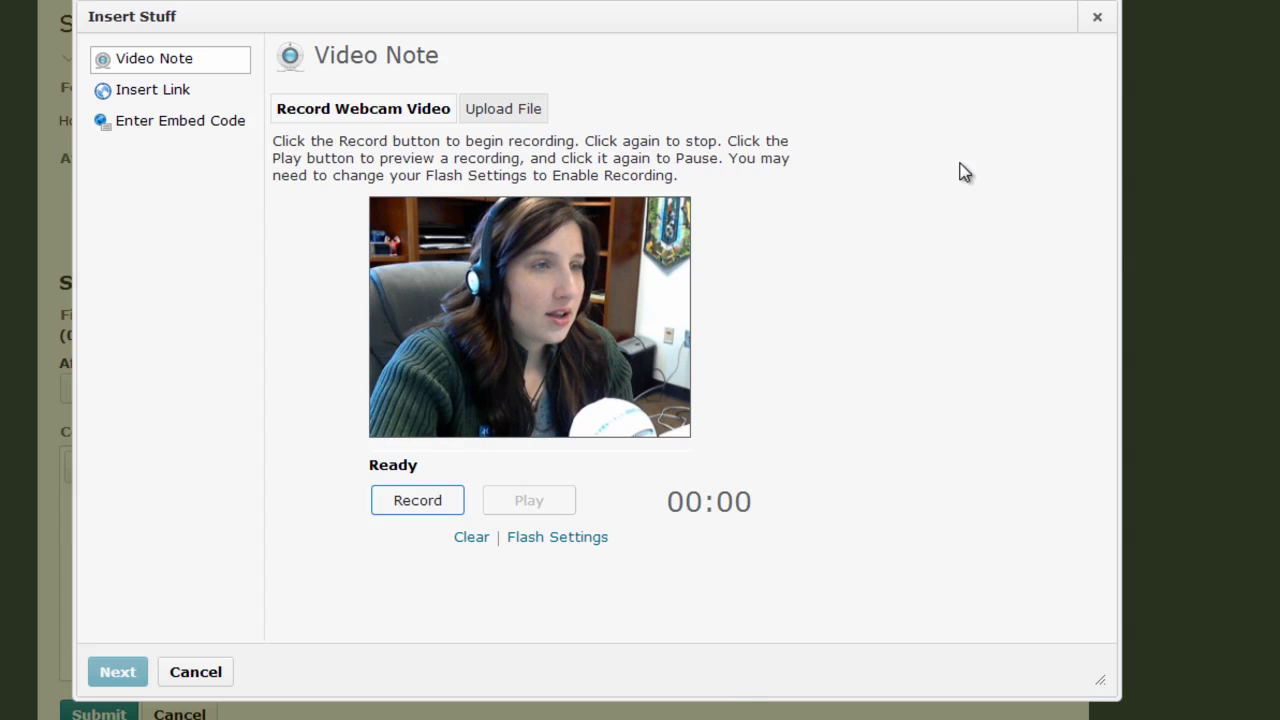
{"action": "left_click", "coordinate": [557, 537]}
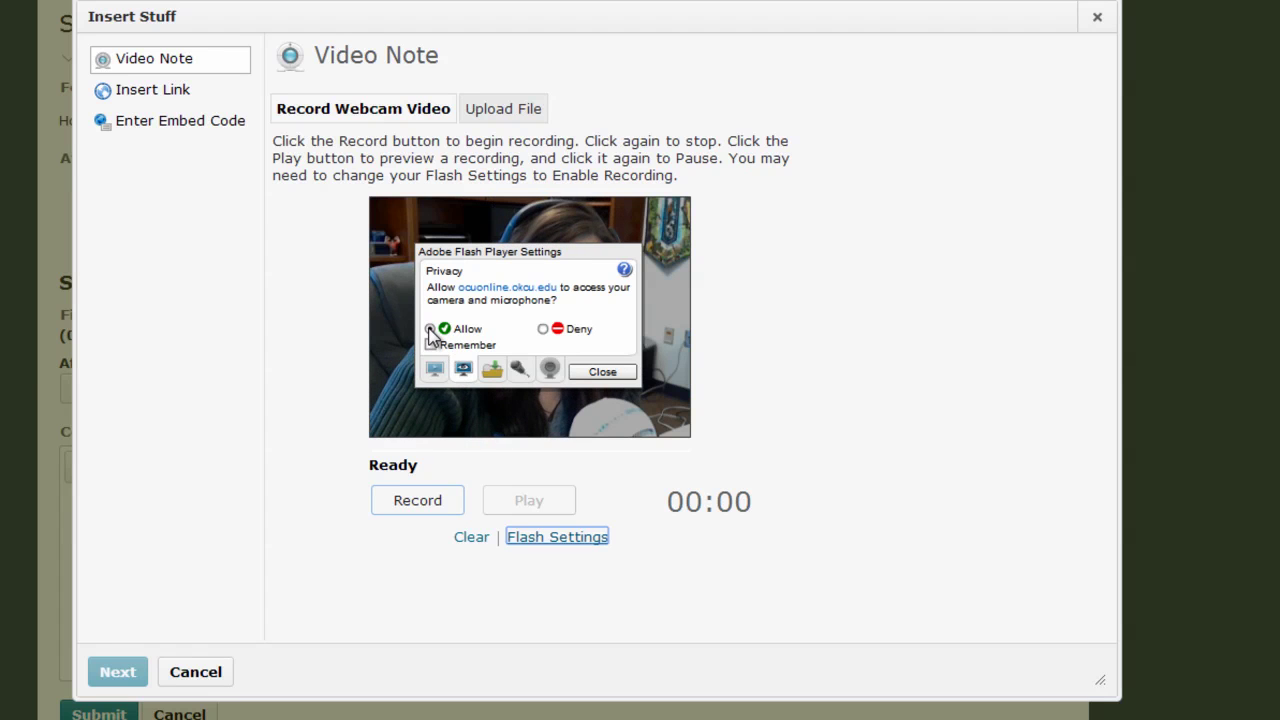
{"action": "left_click", "coordinate": [519, 369]}
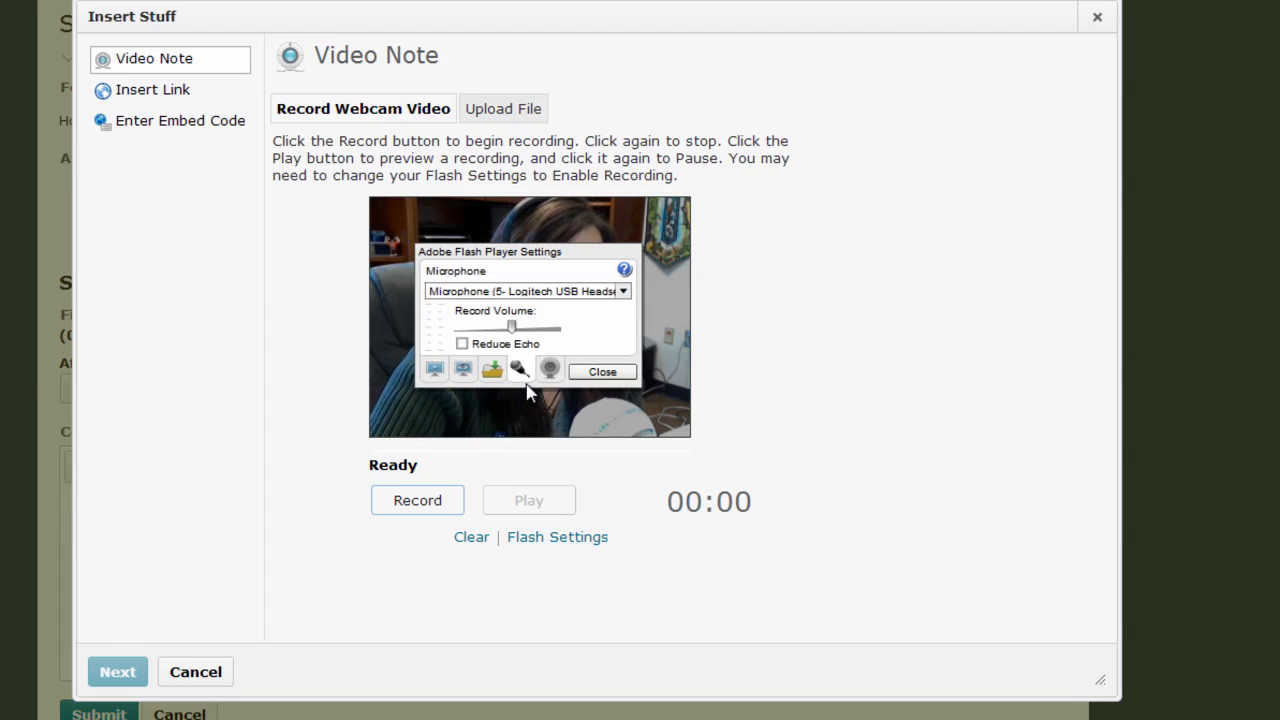
{"action": "left_click", "coordinate": [623, 292]}
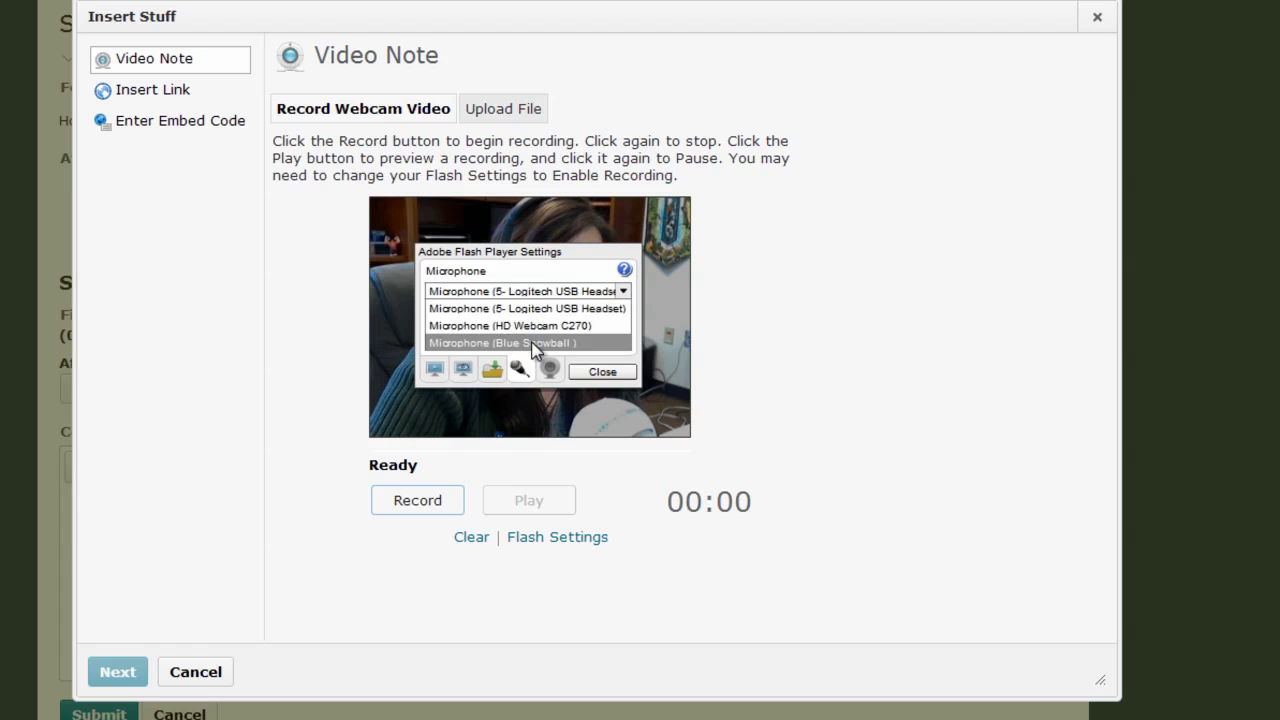
{"action": "left_click", "coordinate": [535, 343]}
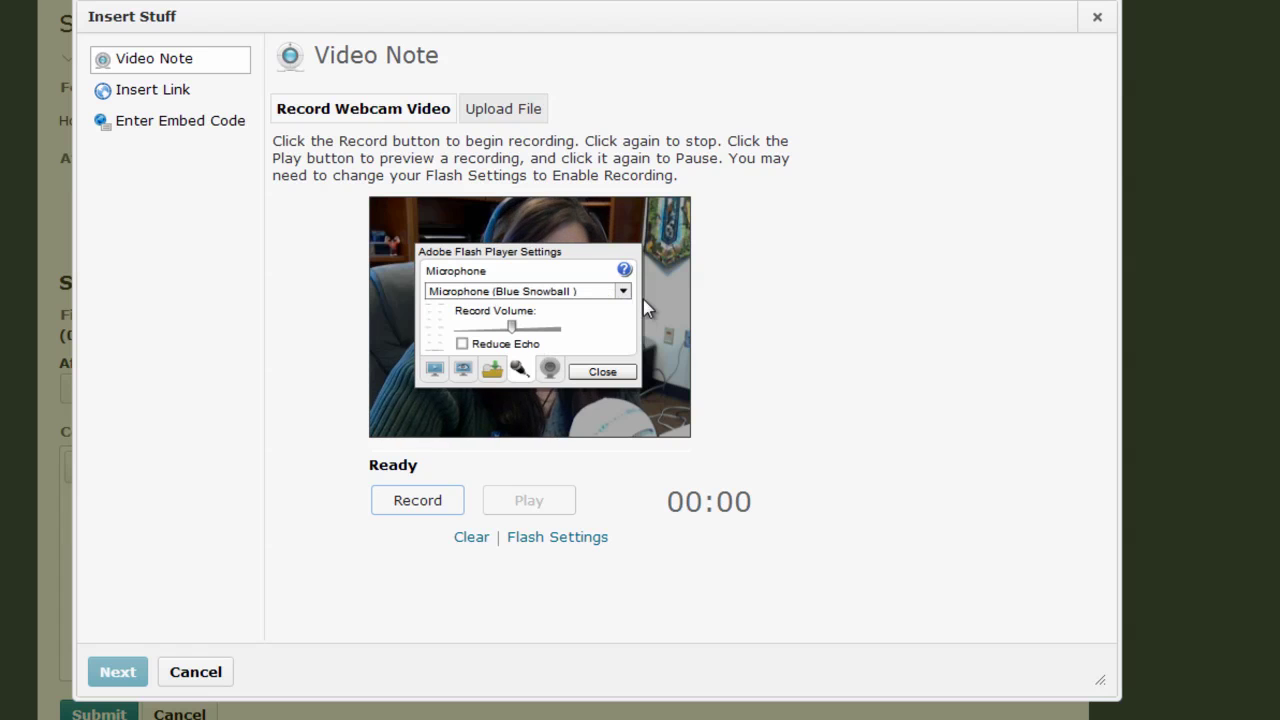
Step: Keep Logitech HD Webcam C270 as the camera and close Flash settings
{"action": "left_click", "coordinate": [549, 368]}
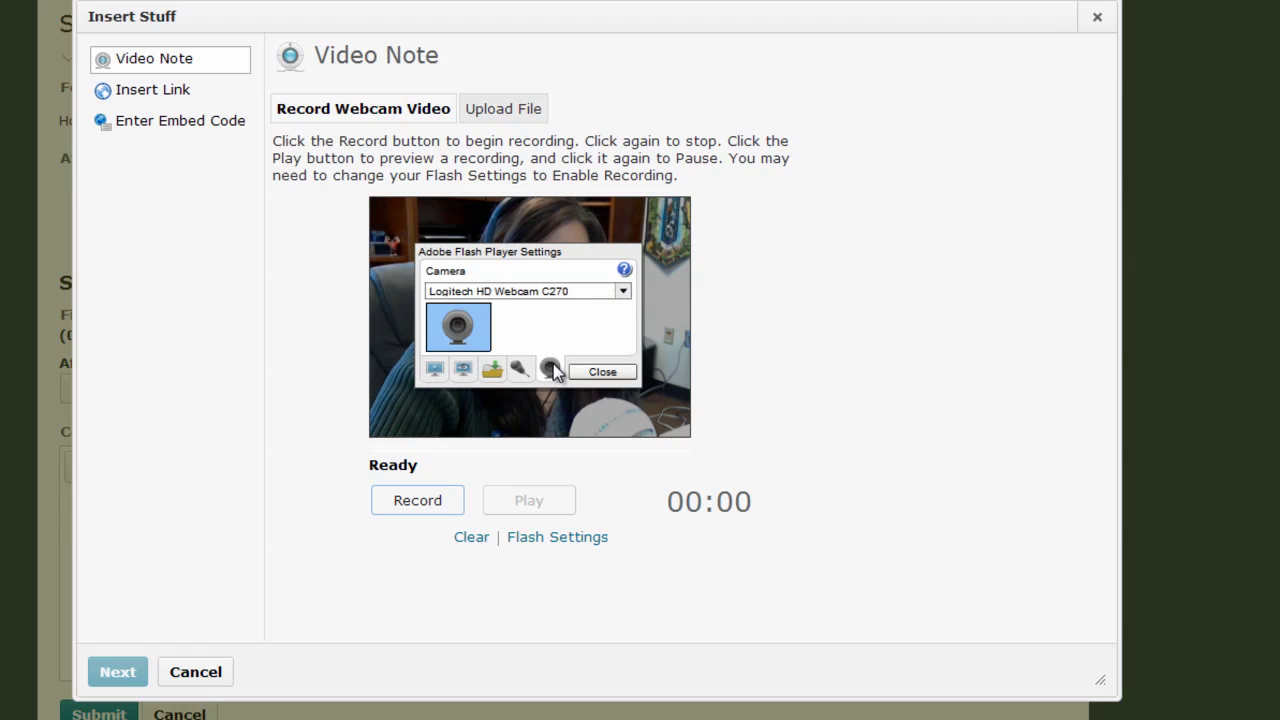
{"action": "left_click", "coordinate": [623, 291]}
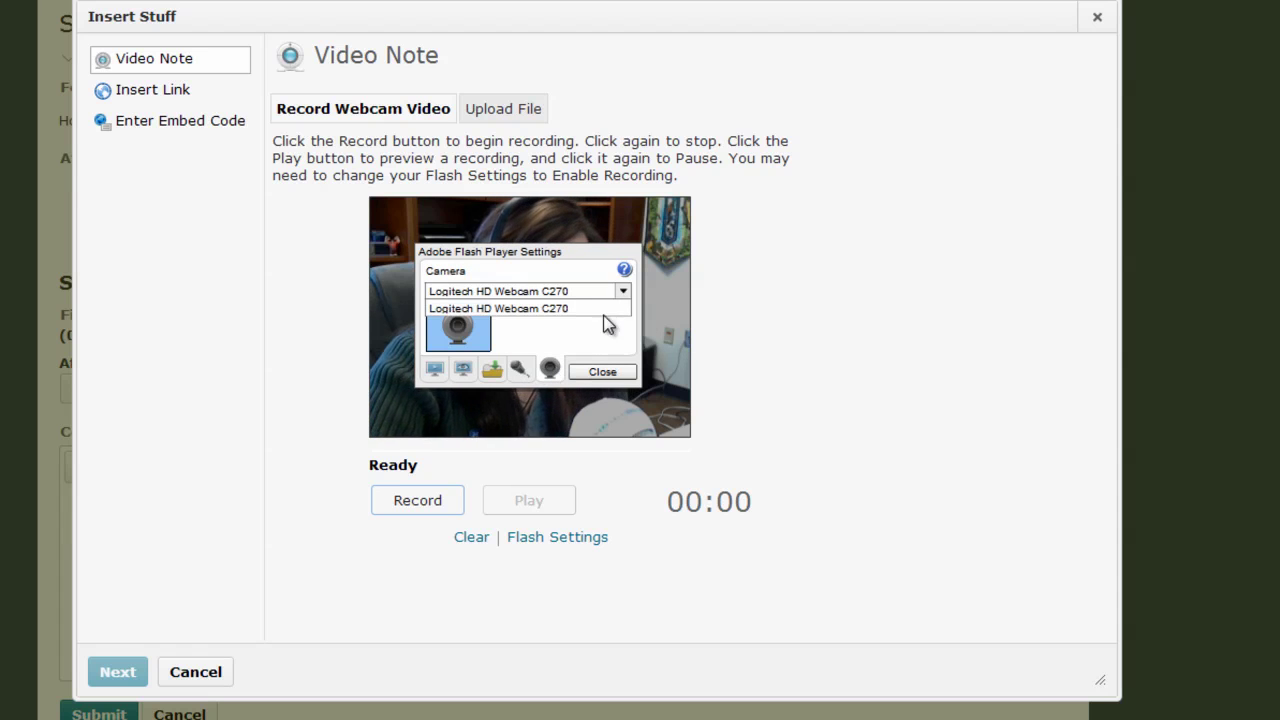
{"action": "left_click", "coordinate": [594, 330]}
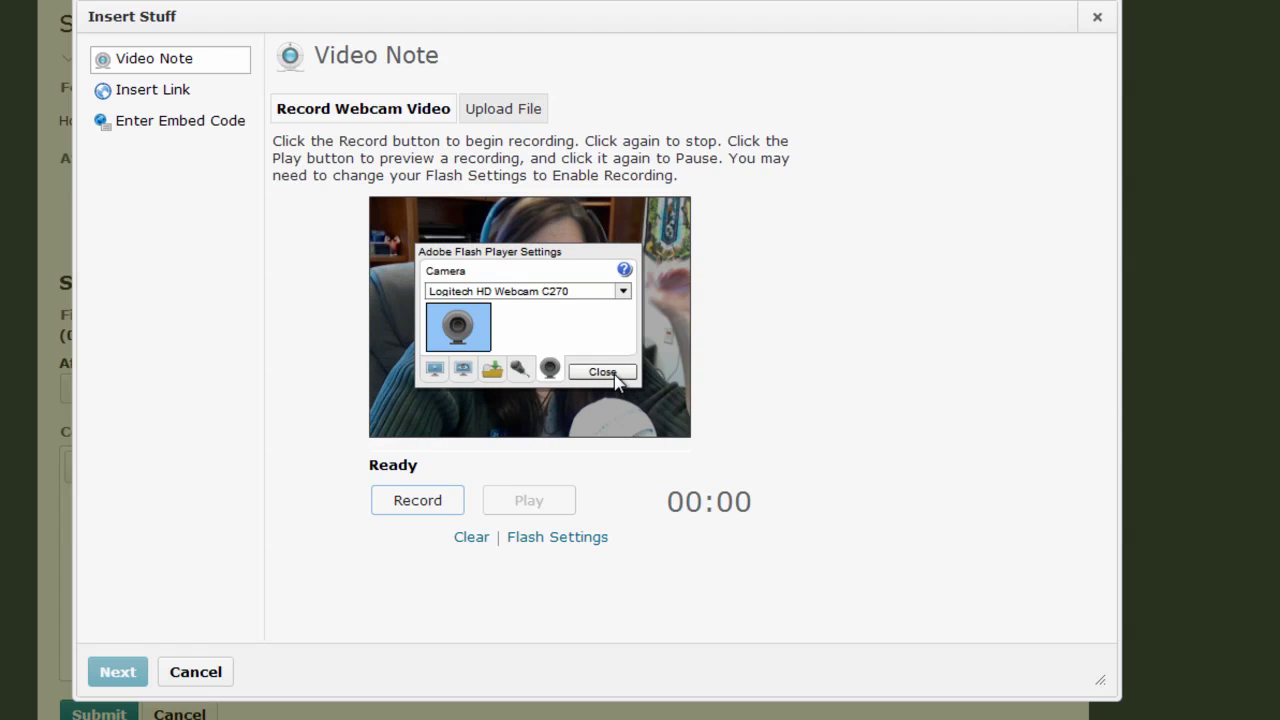
{"action": "left_click", "coordinate": [601, 371]}
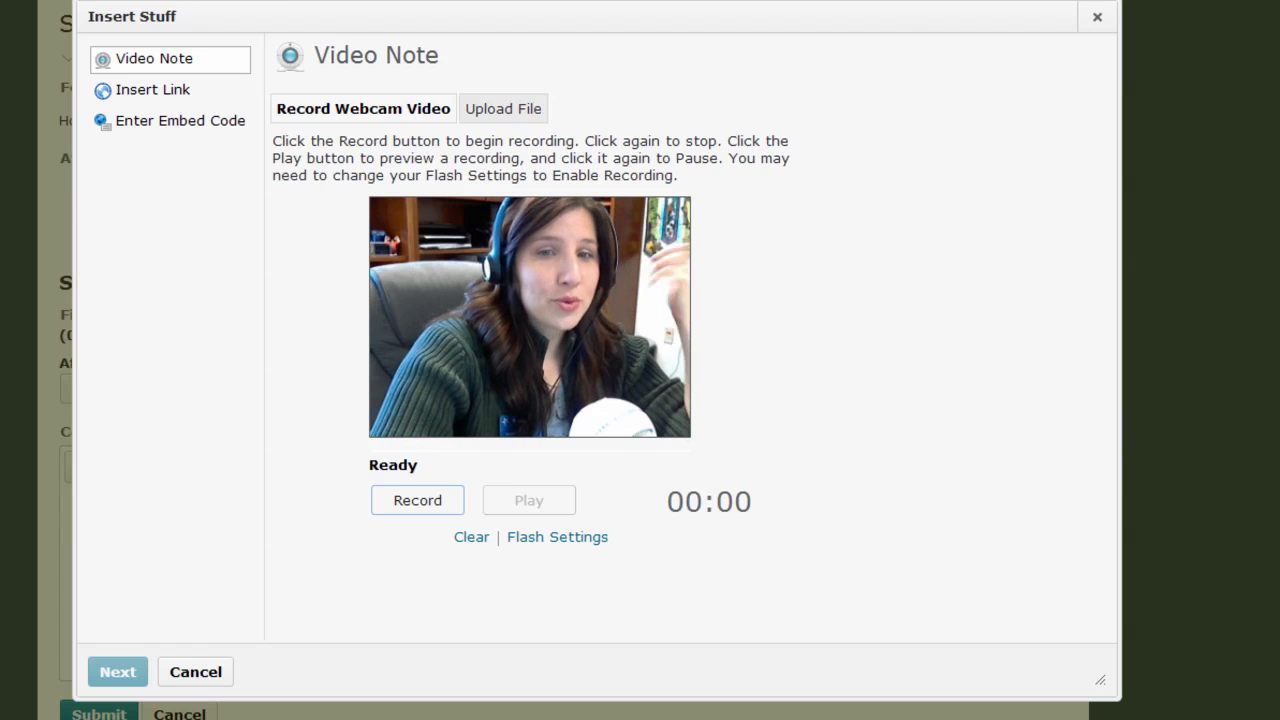
Step: Record a trial video note, preview it briefly, then discard it
{"action": "left_click", "coordinate": [418, 500]}
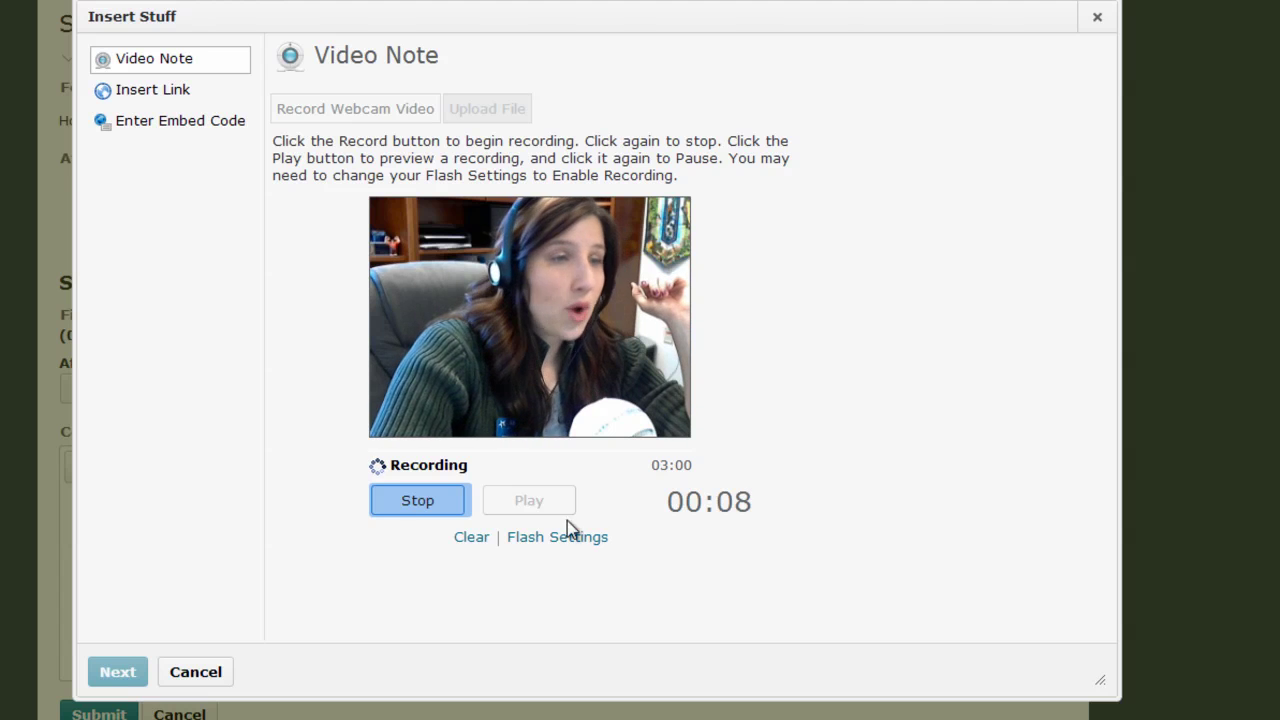
{"action": "left_click", "coordinate": [455, 505]}
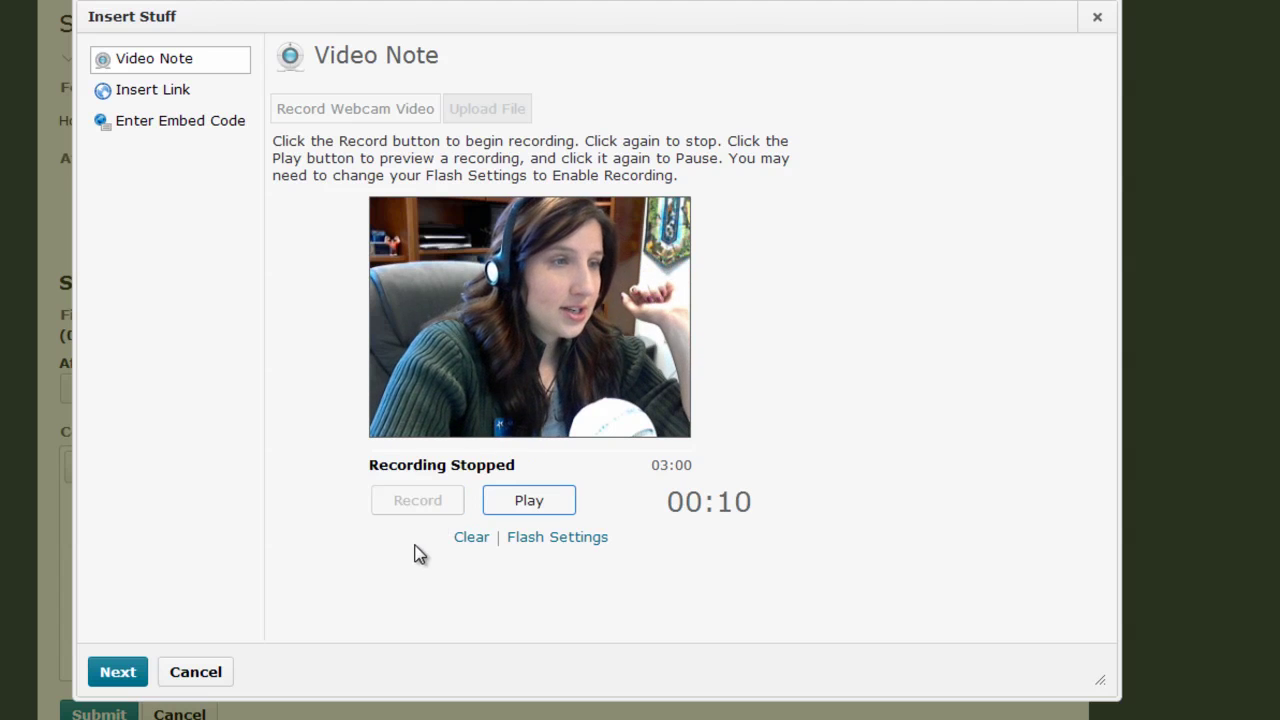
{"action": "left_click", "coordinate": [529, 503]}
{"action": "left_click", "coordinate": [527, 506]}
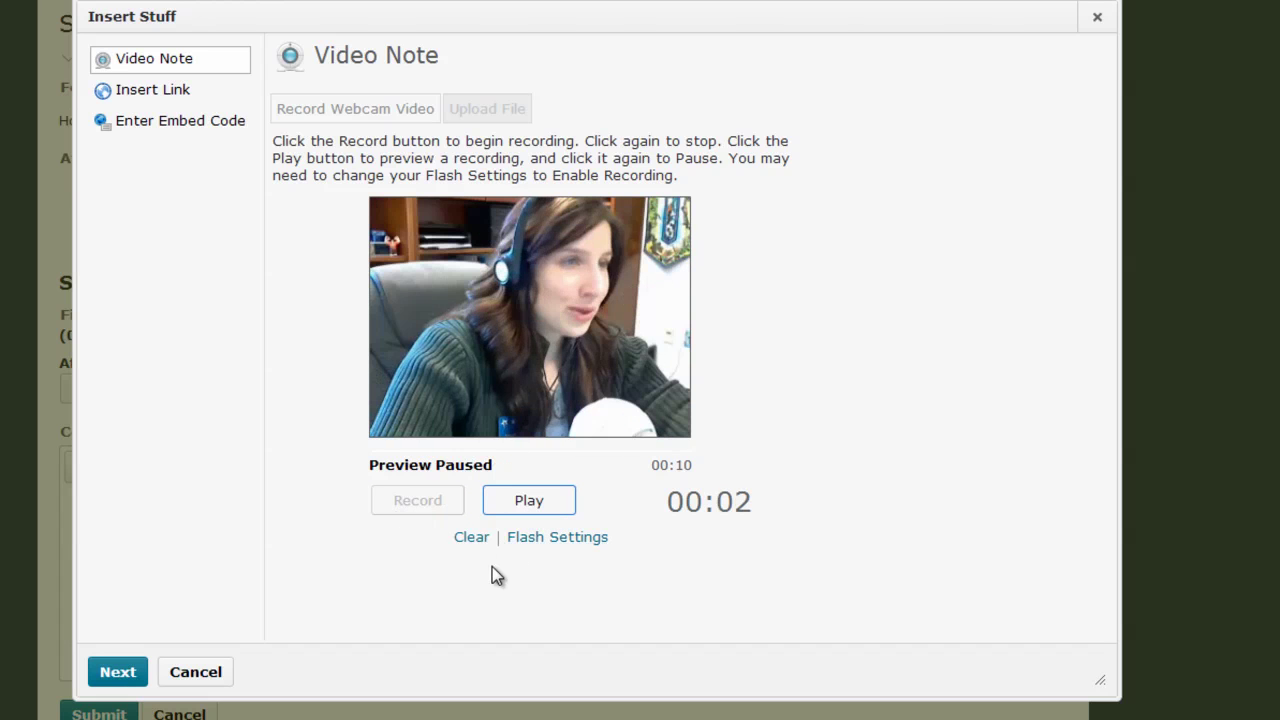
{"action": "left_click", "coordinate": [460, 540]}
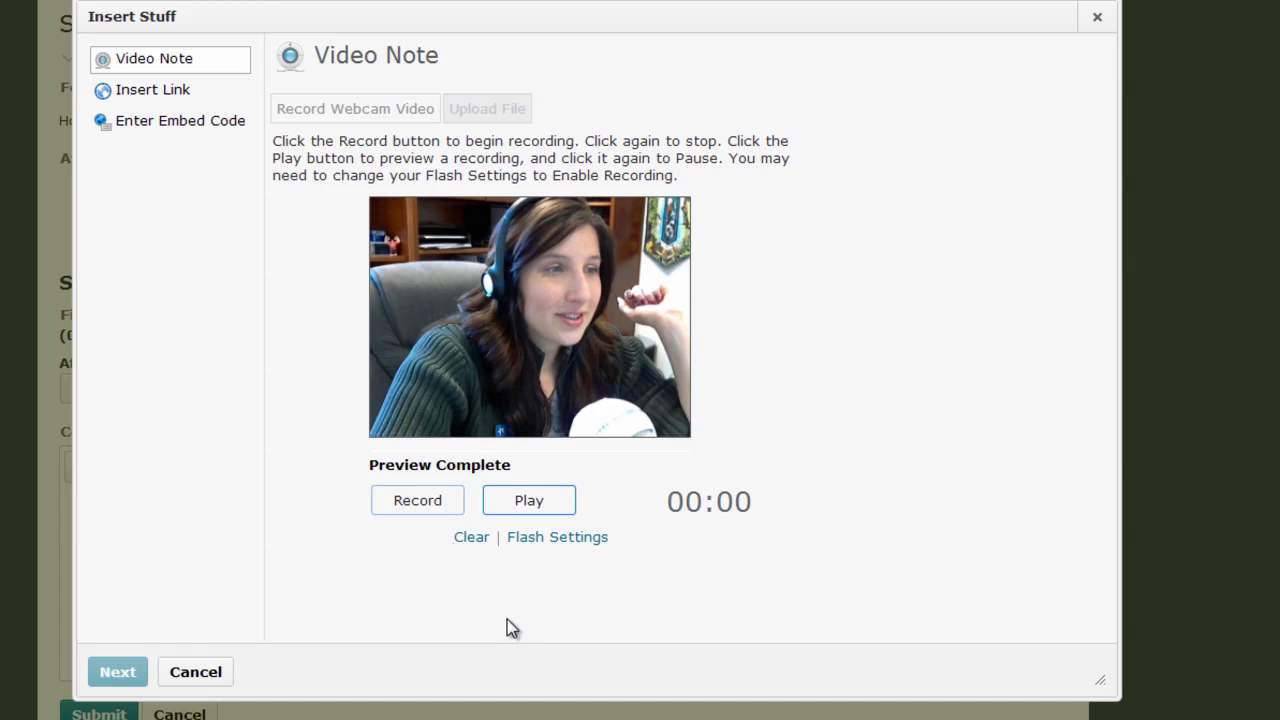
Step: Record a new five-second webcam video note and stop it
{"action": "left_click", "coordinate": [383, 507]}
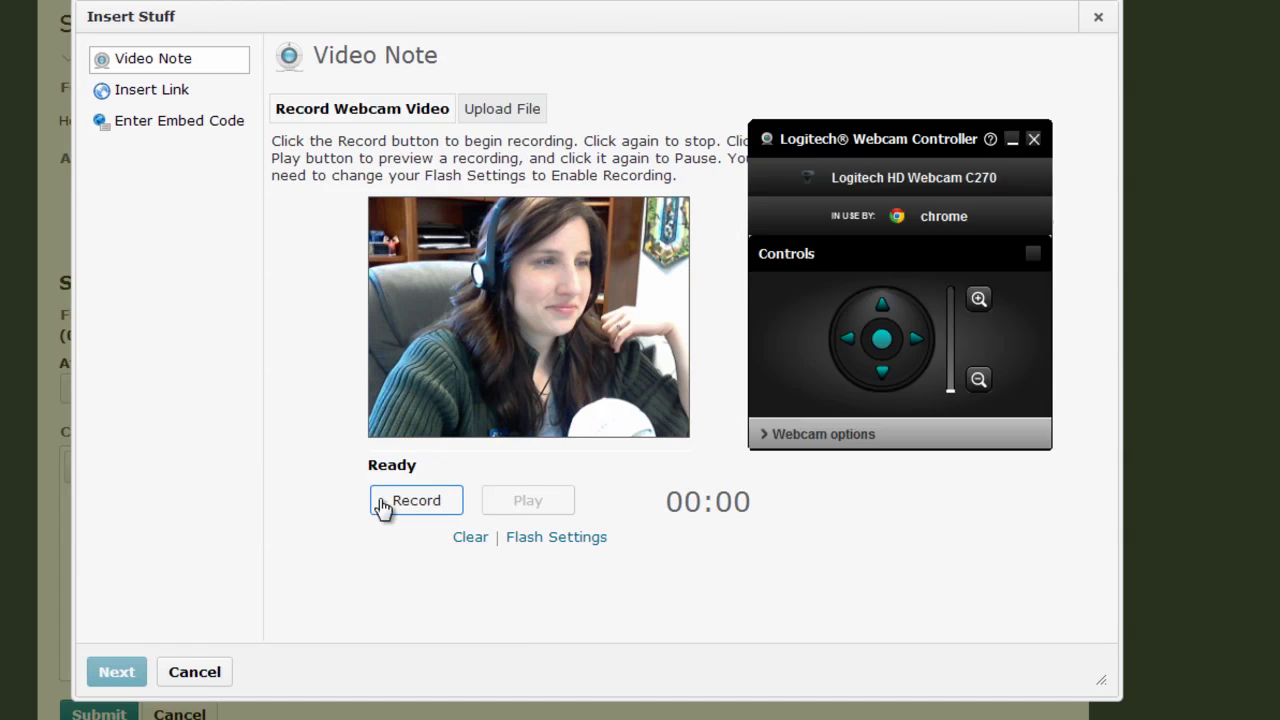
{"action": "left_click", "coordinate": [381, 506]}
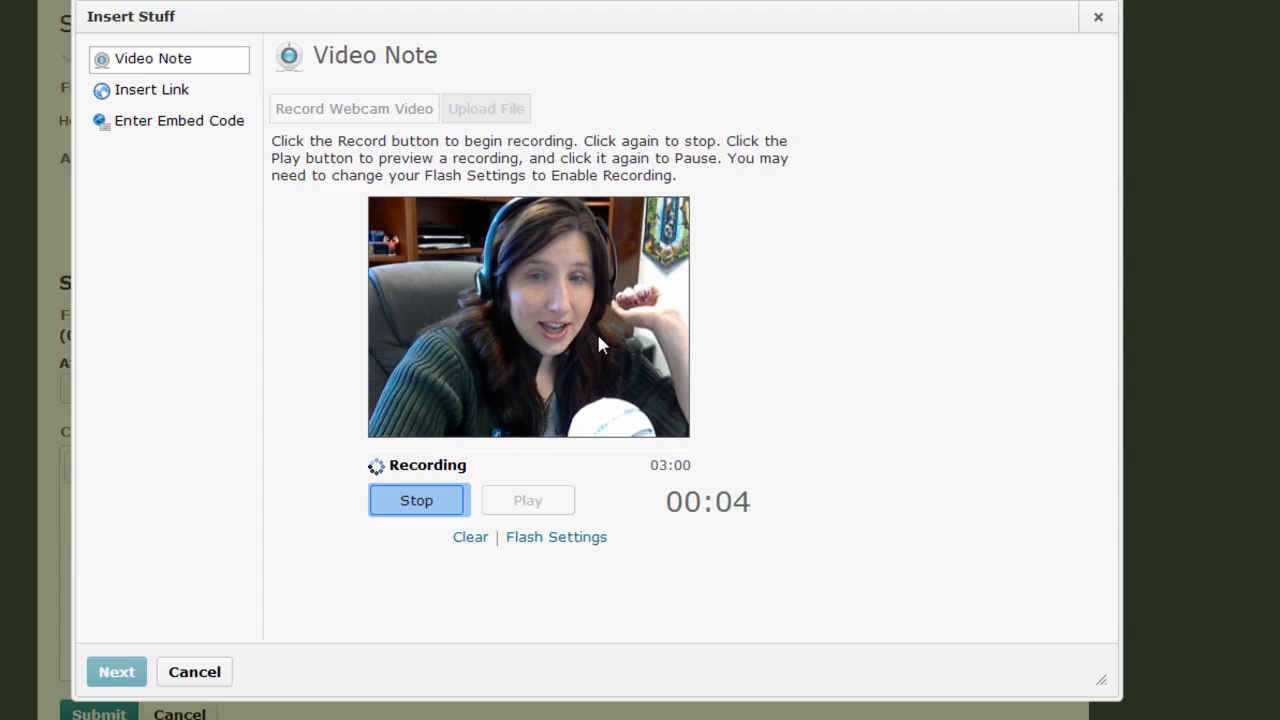
{"action": "left_click", "coordinate": [414, 502]}
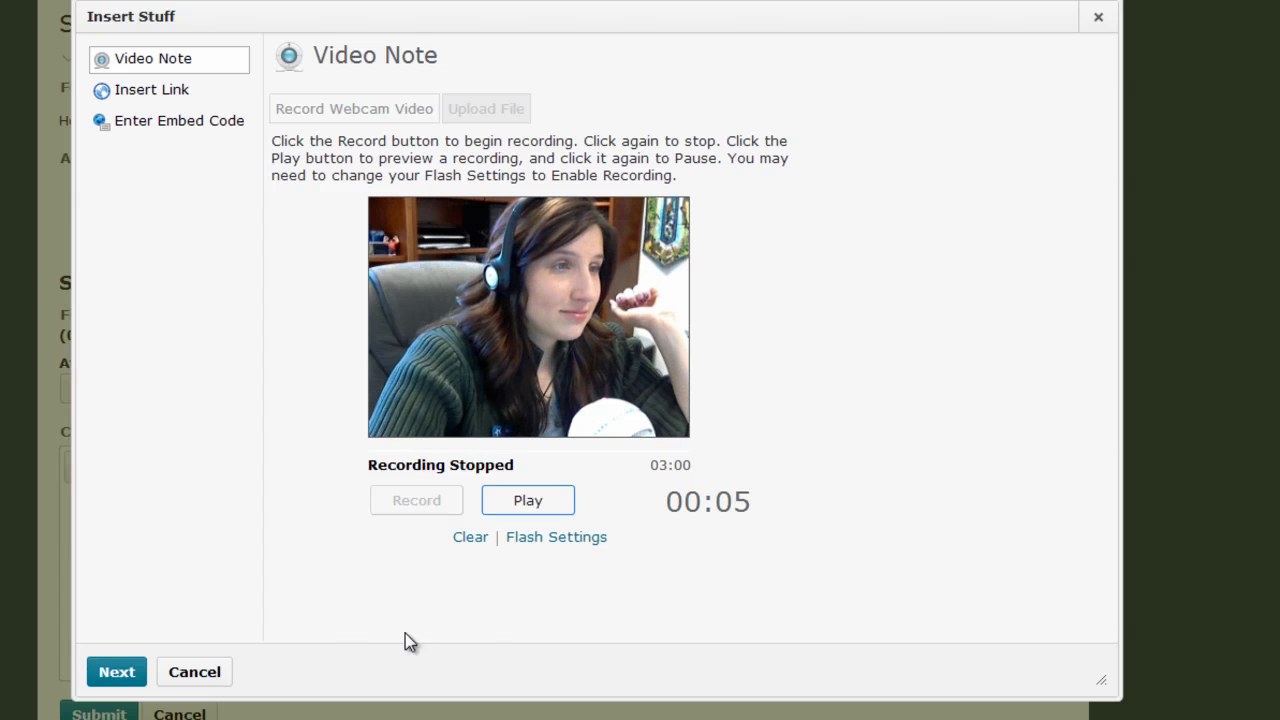
Step: Title the video note 'test', preview it, and insert it into the Comments box
{"action": "left_click", "coordinate": [110, 674]}
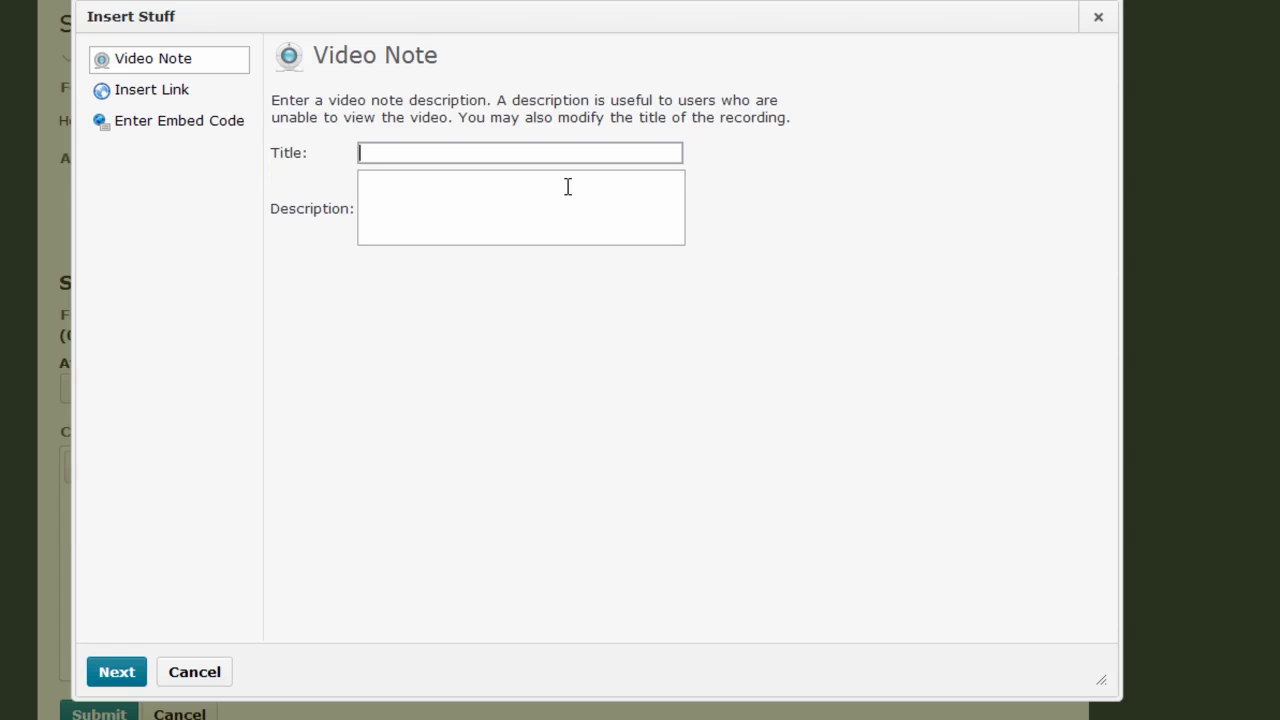
{"action": "type", "text": "test"}
{"action": "left_click", "coordinate": [541, 209]}
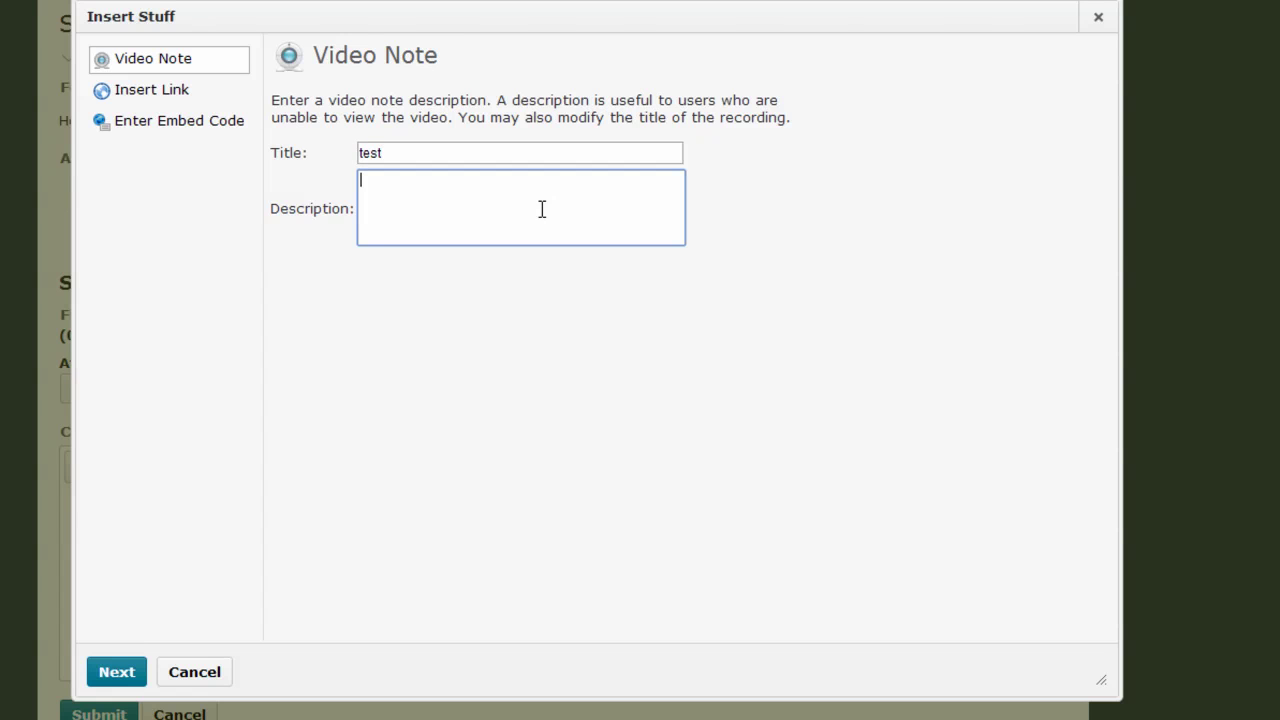
{"action": "left_click", "coordinate": [117, 676]}
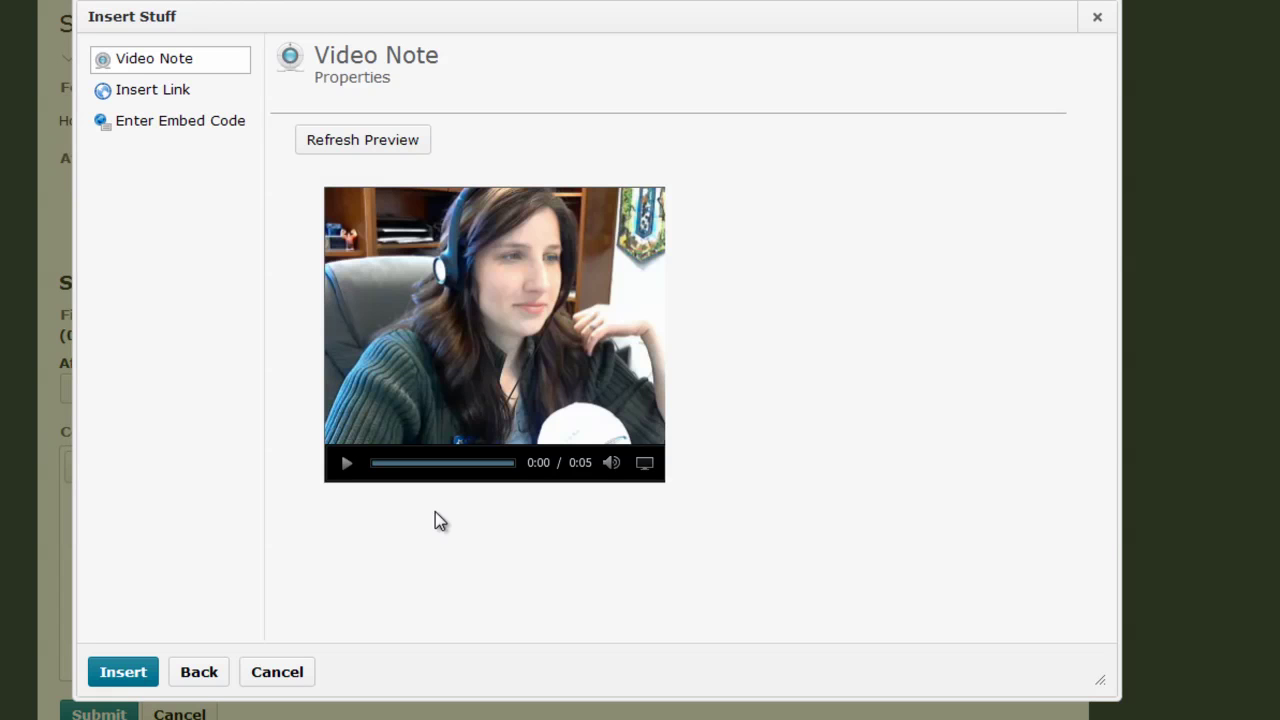
{"action": "left_click", "coordinate": [346, 466]}
{"action": "left_click", "coordinate": [346, 466]}
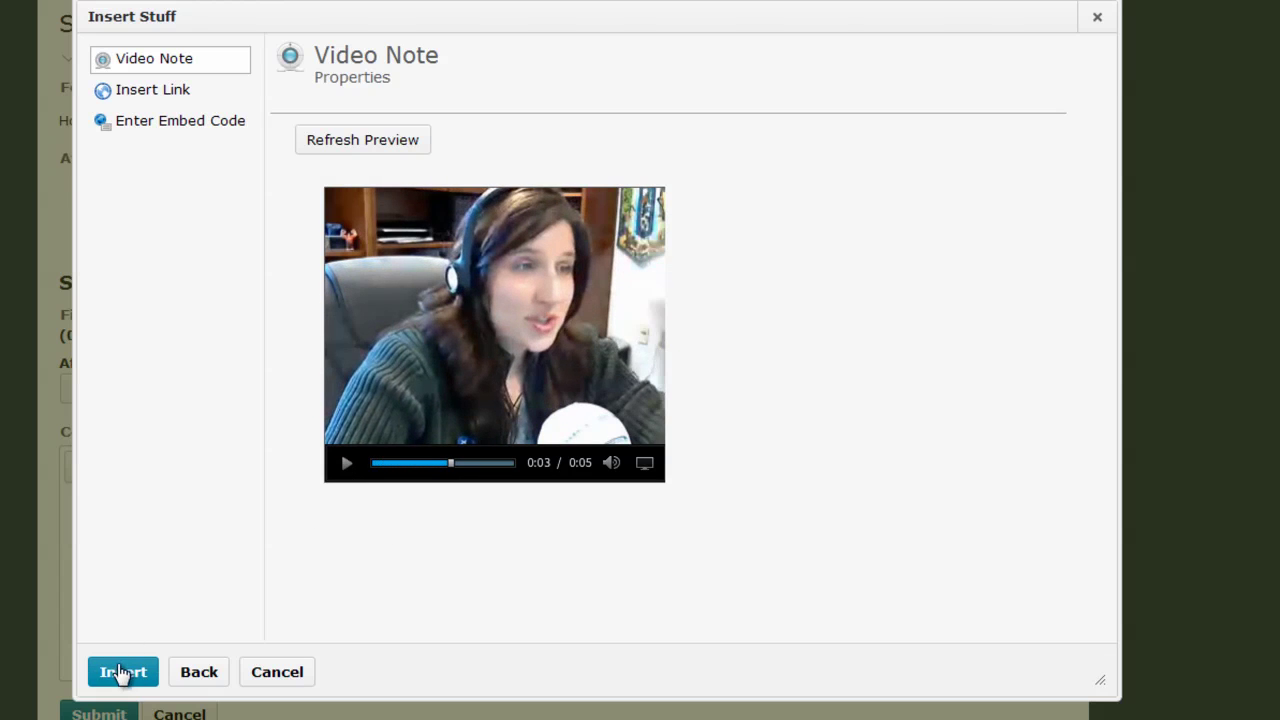
{"action": "left_click", "coordinate": [124, 673]}
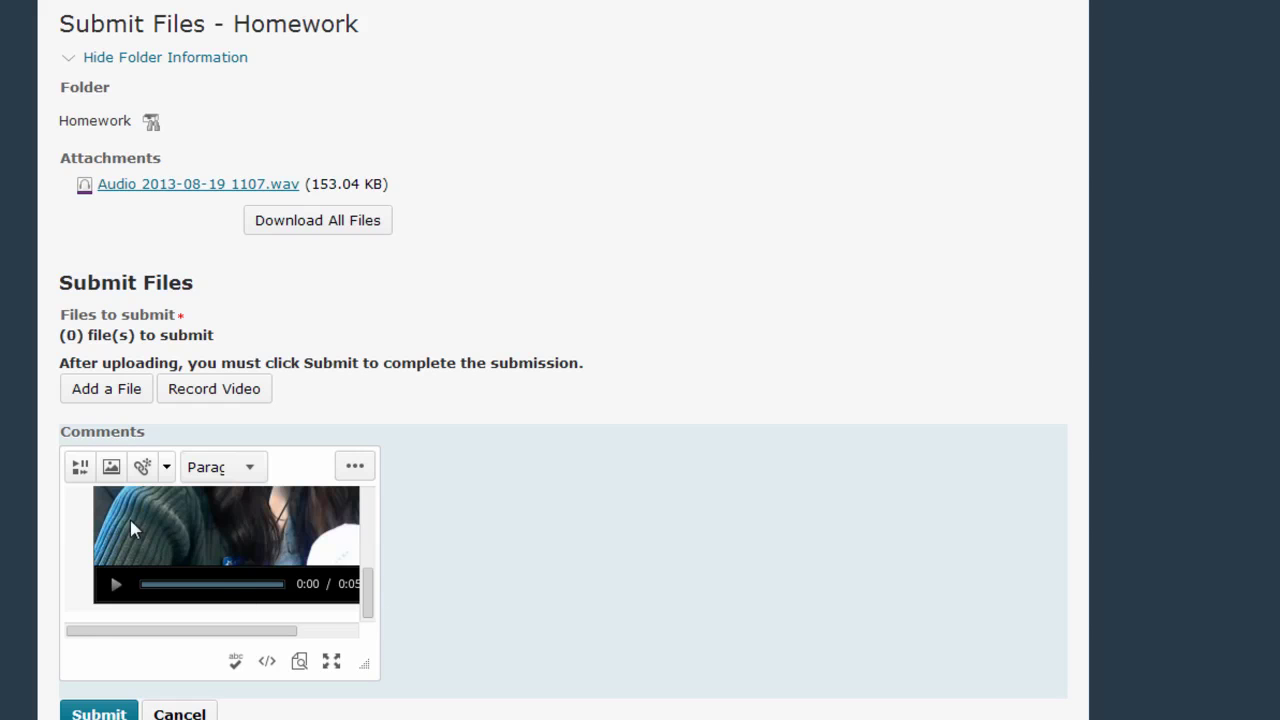
Step: Reopen Insert Stuff, view the Upload File tab, and cancel without inserting anything
{"action": "left_click", "coordinate": [79, 466]}
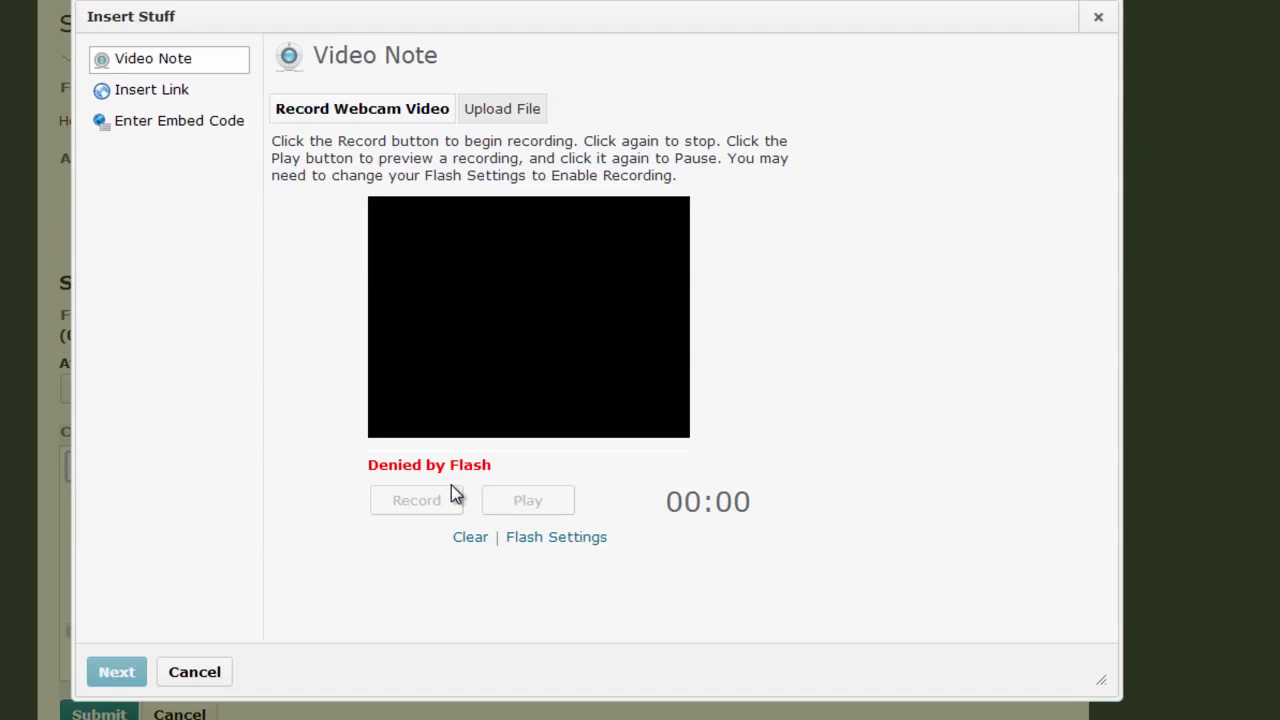
{"action": "left_click", "coordinate": [502, 112]}
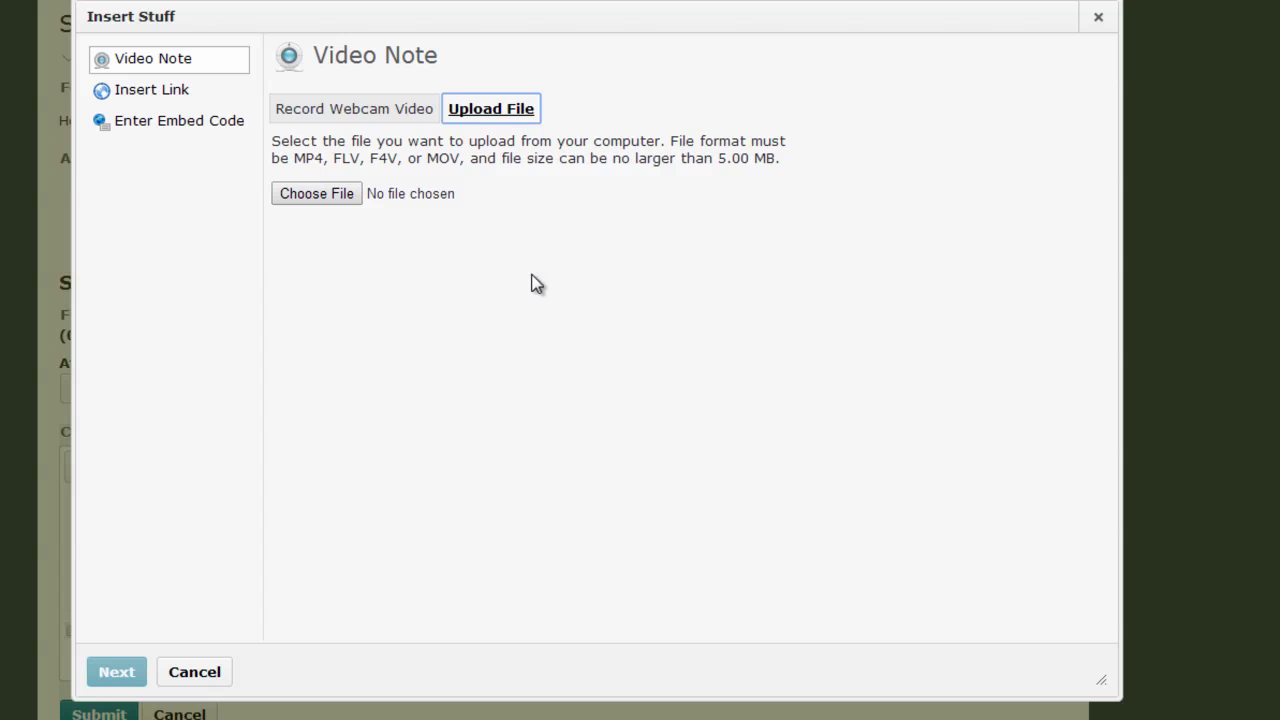
{"action": "left_click", "coordinate": [395, 354]}
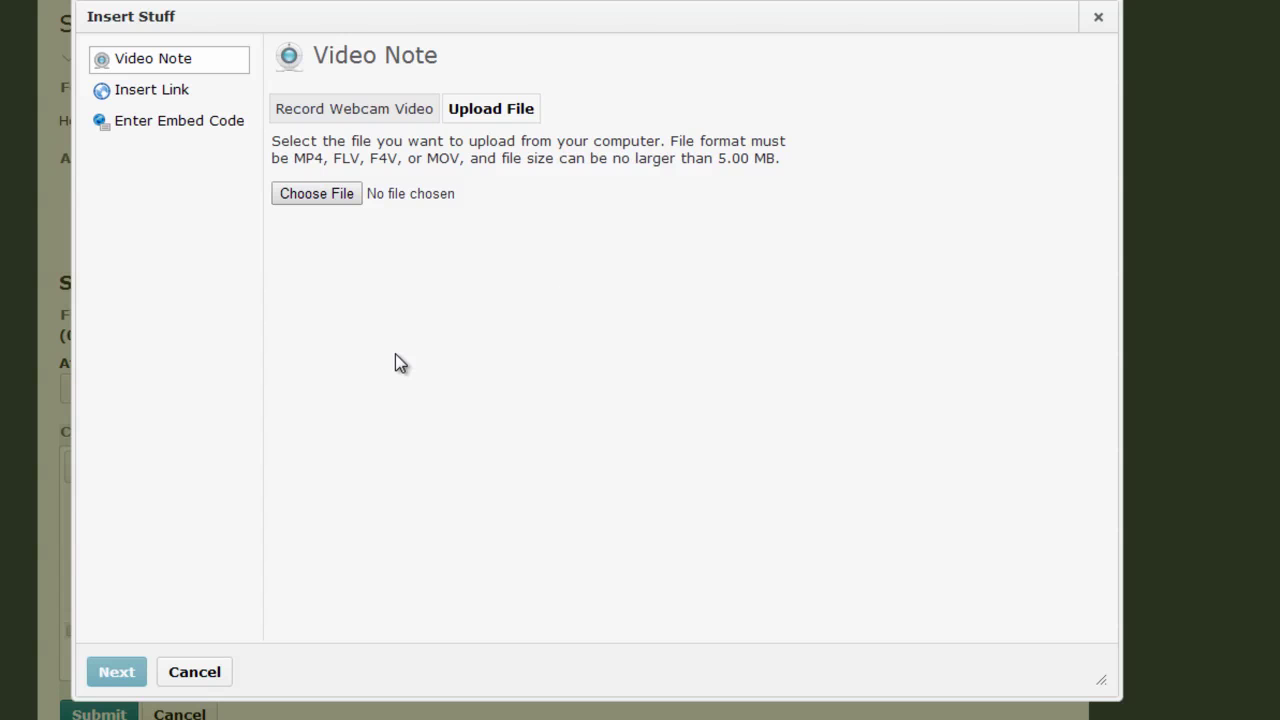
{"action": "left_click", "coordinate": [216, 676]}
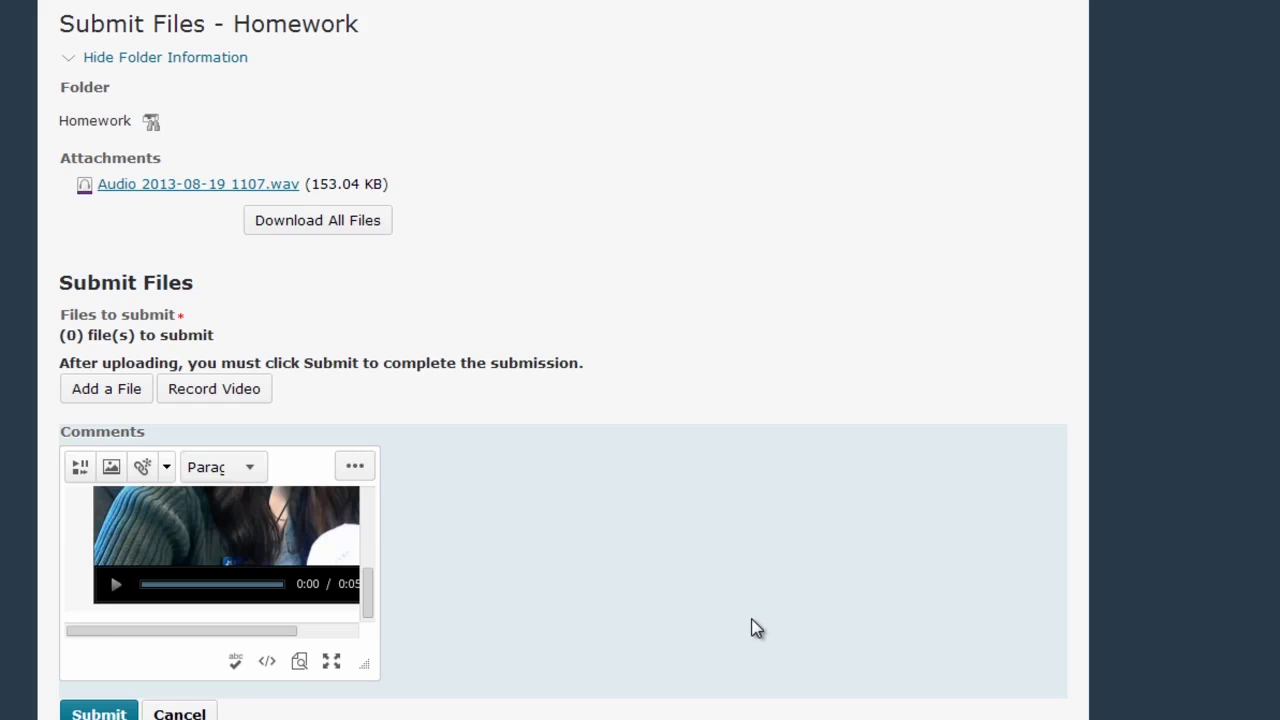
Step: Upload STARRY AWARD SIGN UP SHEETS.docx via Add a File and attach it to the submission
{"action": "left_click", "coordinate": [104, 392]}
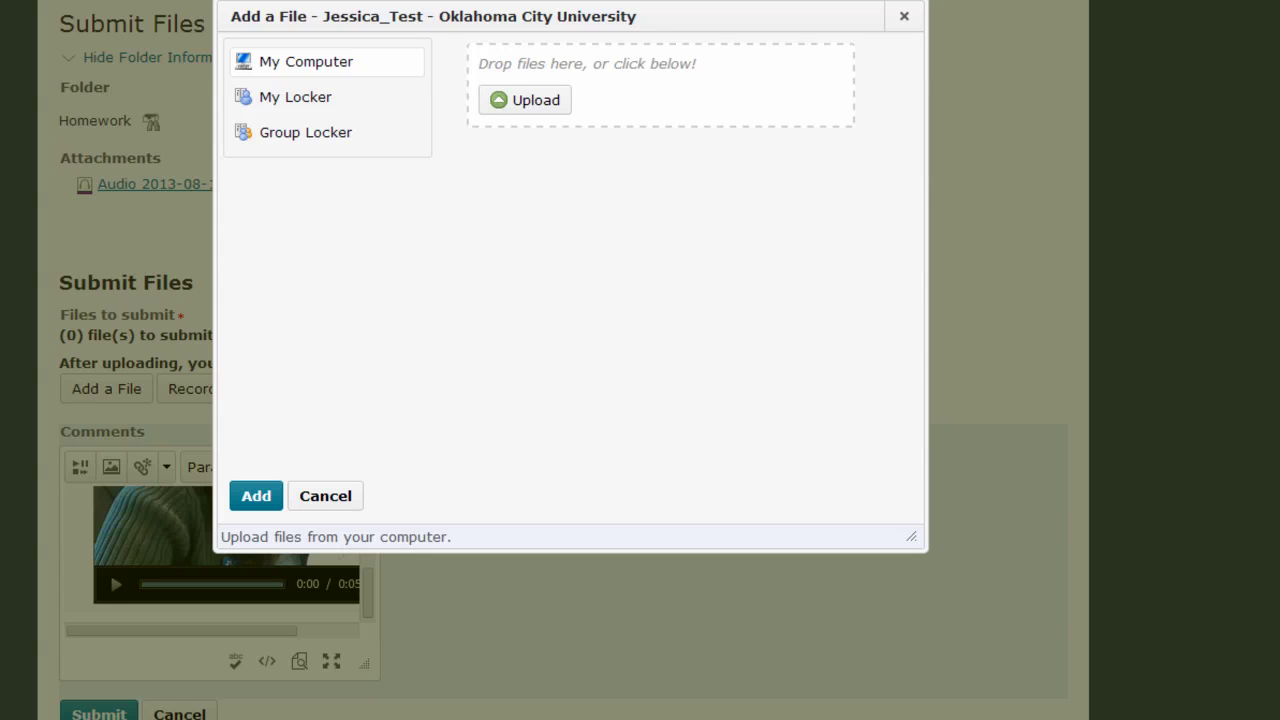
{"action": "left_click_drag", "start_coordinate": [586, 74], "coordinate": [671, 129]}
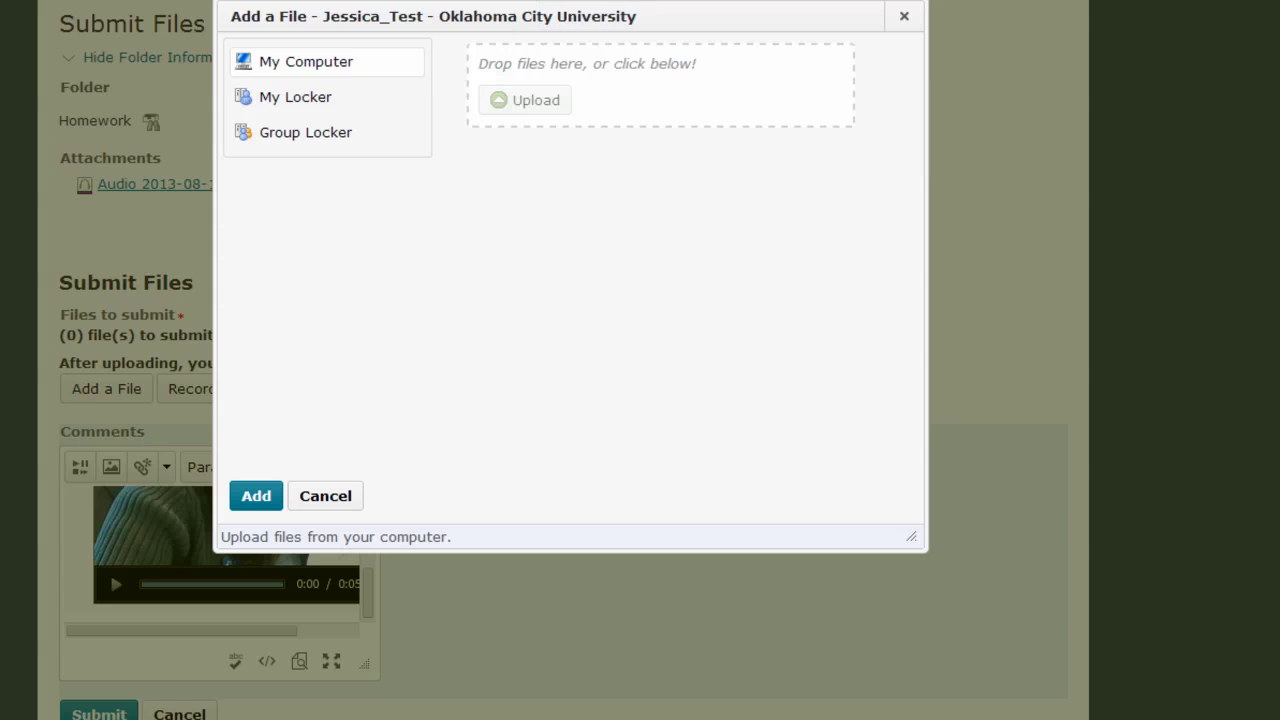
{"action": "left_click", "coordinate": [257, 497]}
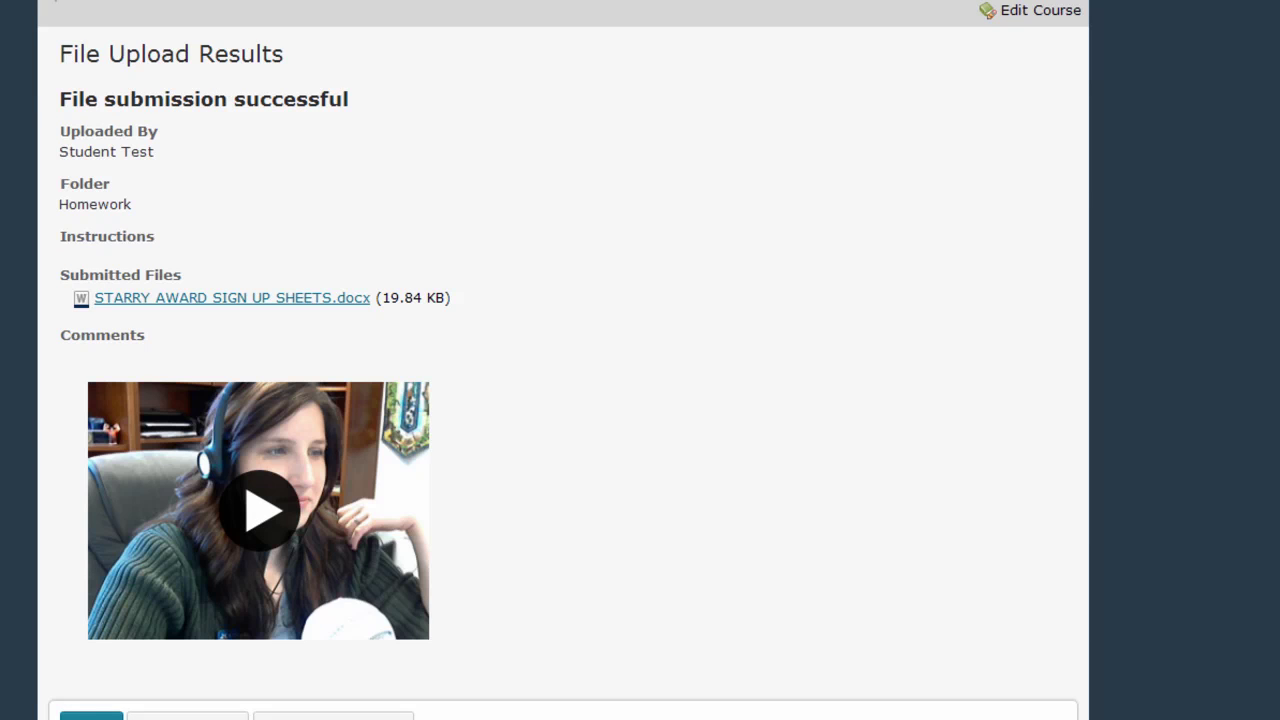
Step: Go to the course home page and briefly play the Video Note! news post video
{"action": "left_click", "coordinate": [203, 5]}
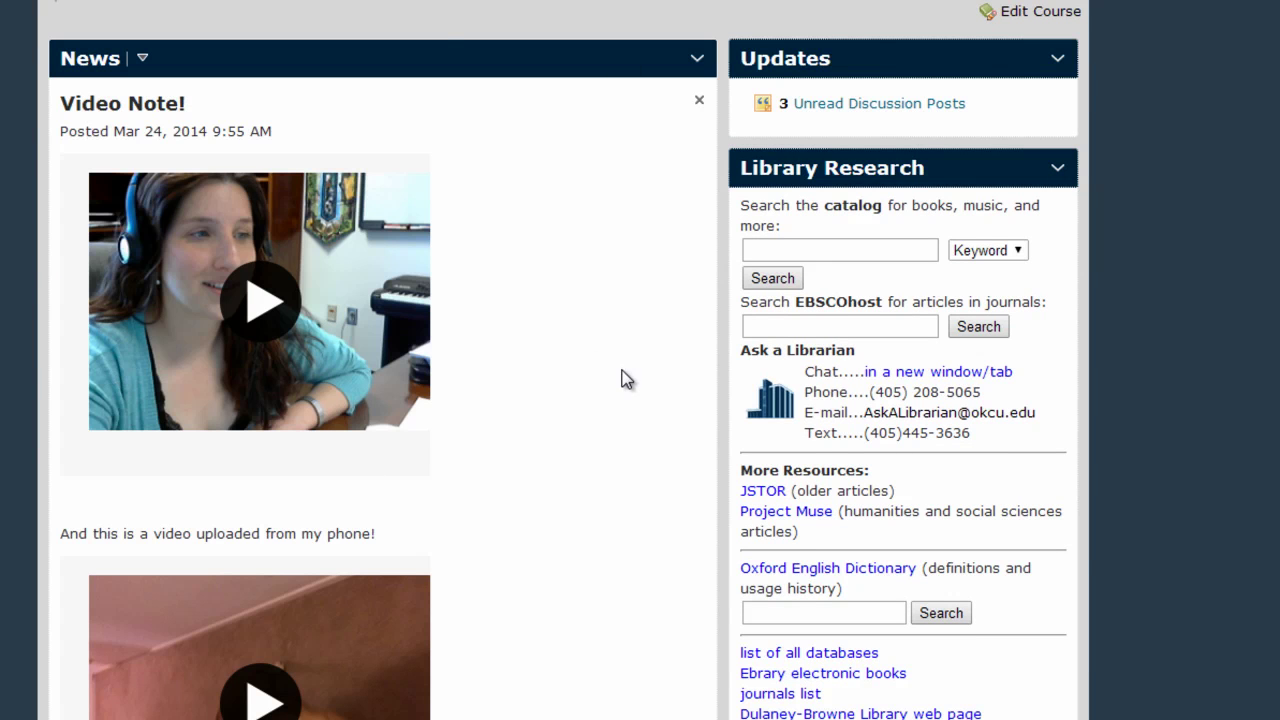
{"action": "scroll", "coordinate": [620, 380], "scroll_direction": "down", "scroll_amount": 5}
{"action": "scroll", "coordinate": [620, 380], "scroll_direction": "up", "scroll_amount": 4}
{"action": "left_click", "coordinate": [256, 210]}
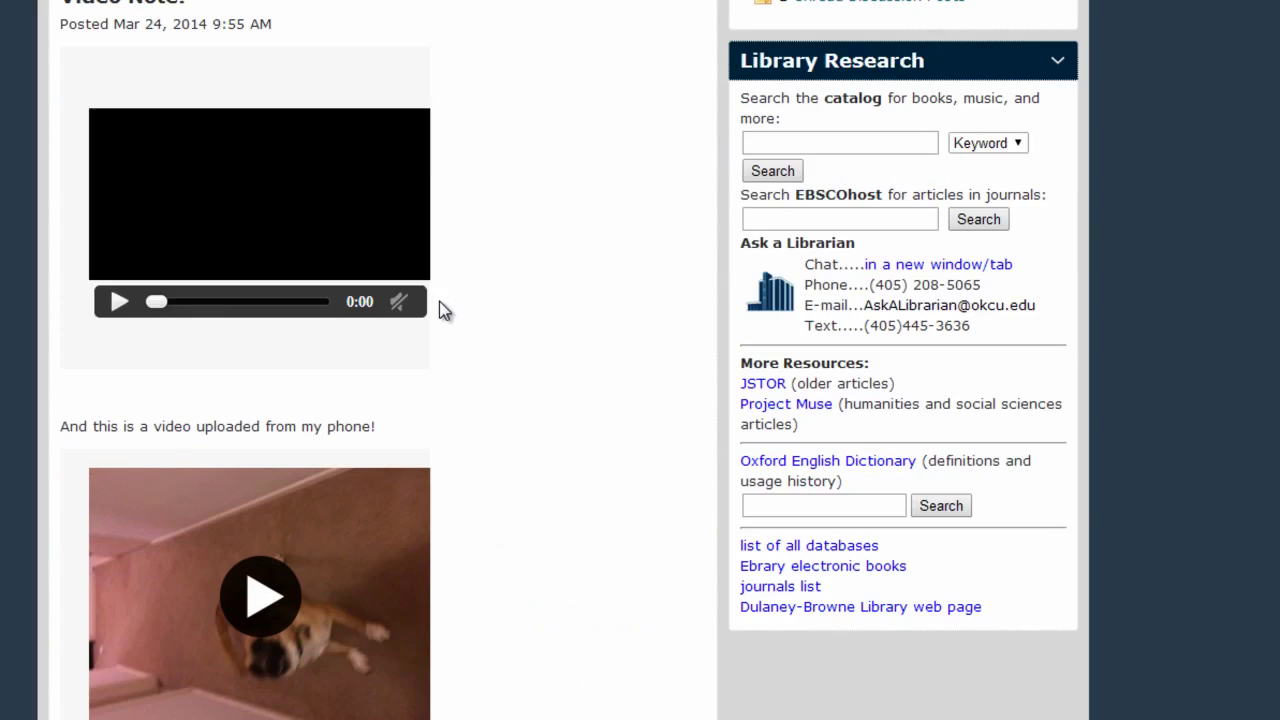
{"action": "left_click", "coordinate": [119, 301]}
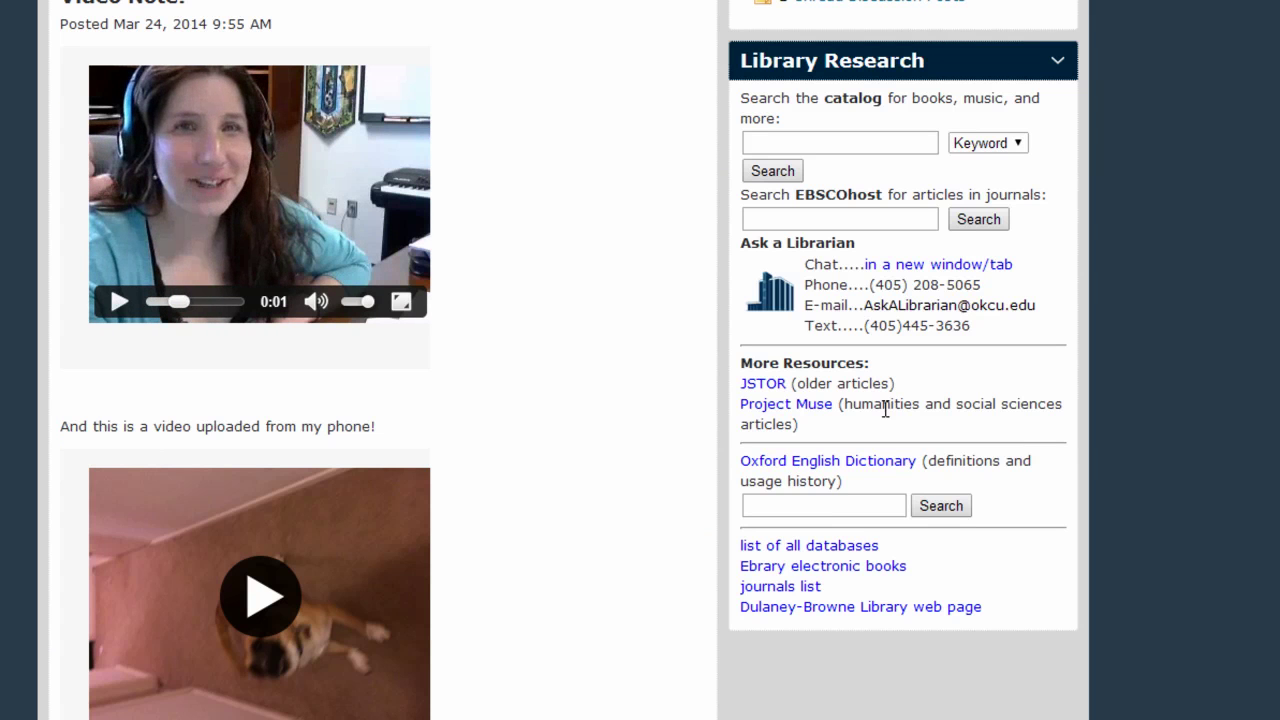